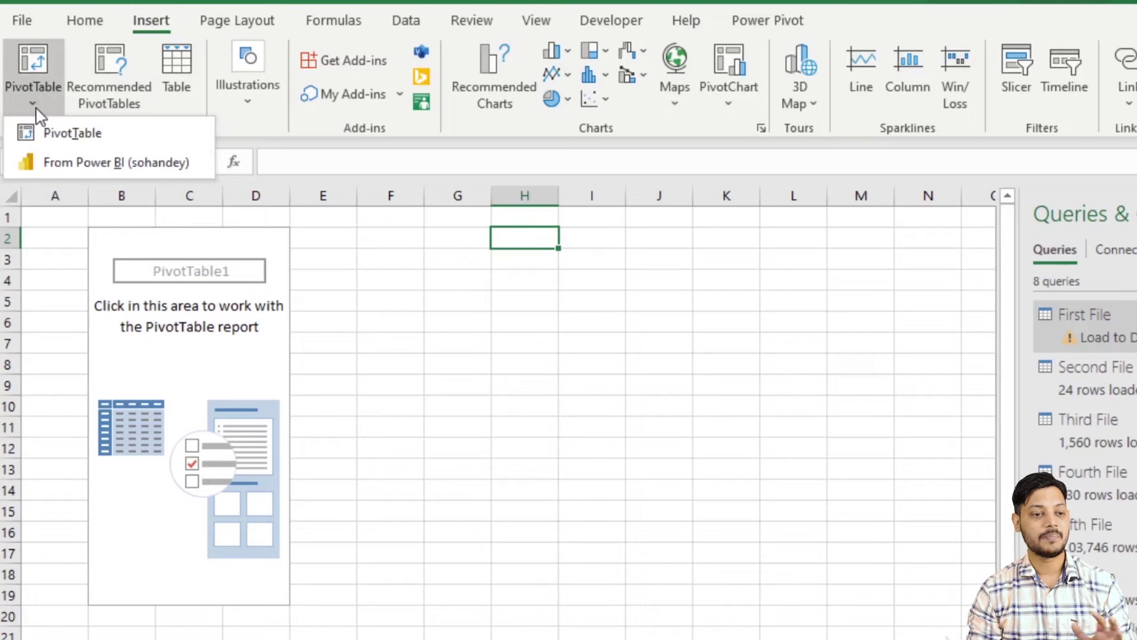
Open the workbook's Data Model in Power Pivot via Manage, showing First File's 10,281 records
click(71, 143)
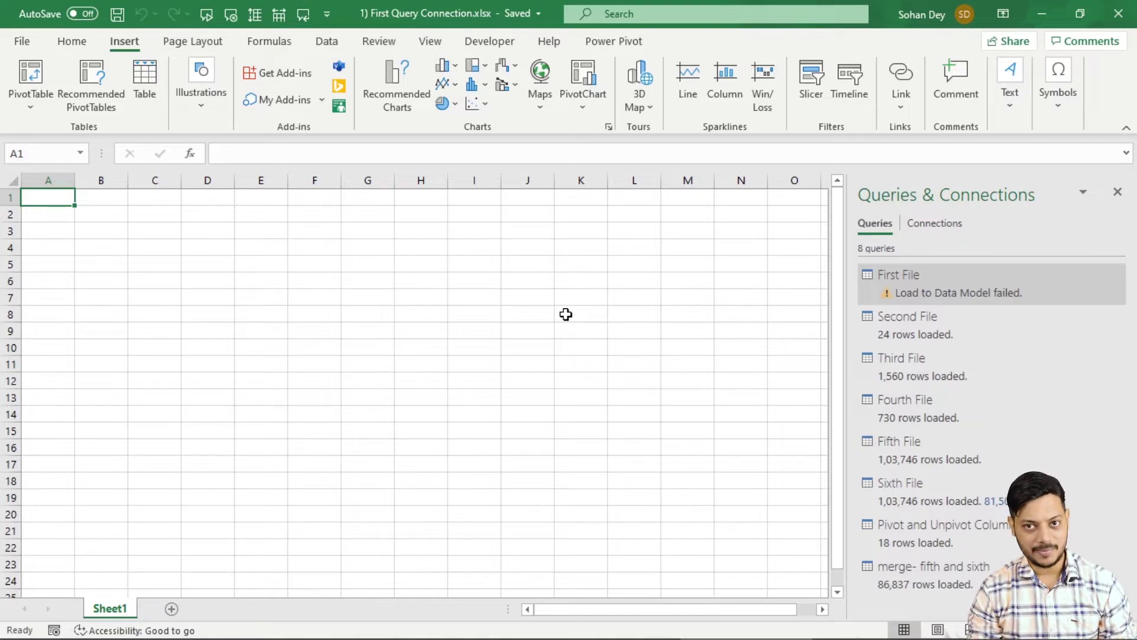
click(755, 335)
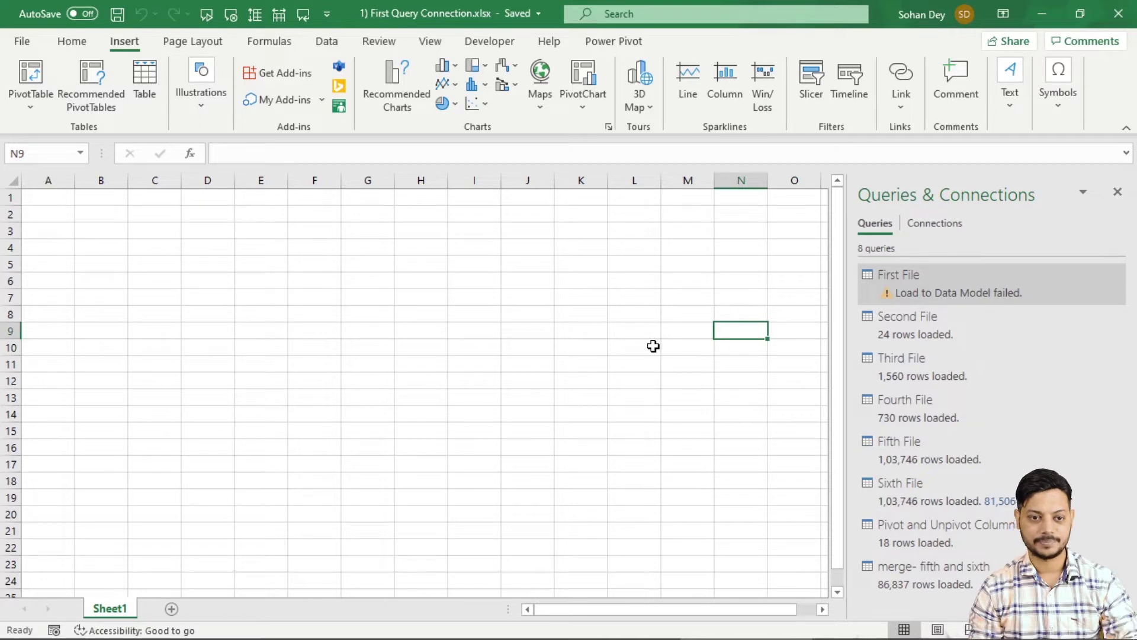
click(326, 41)
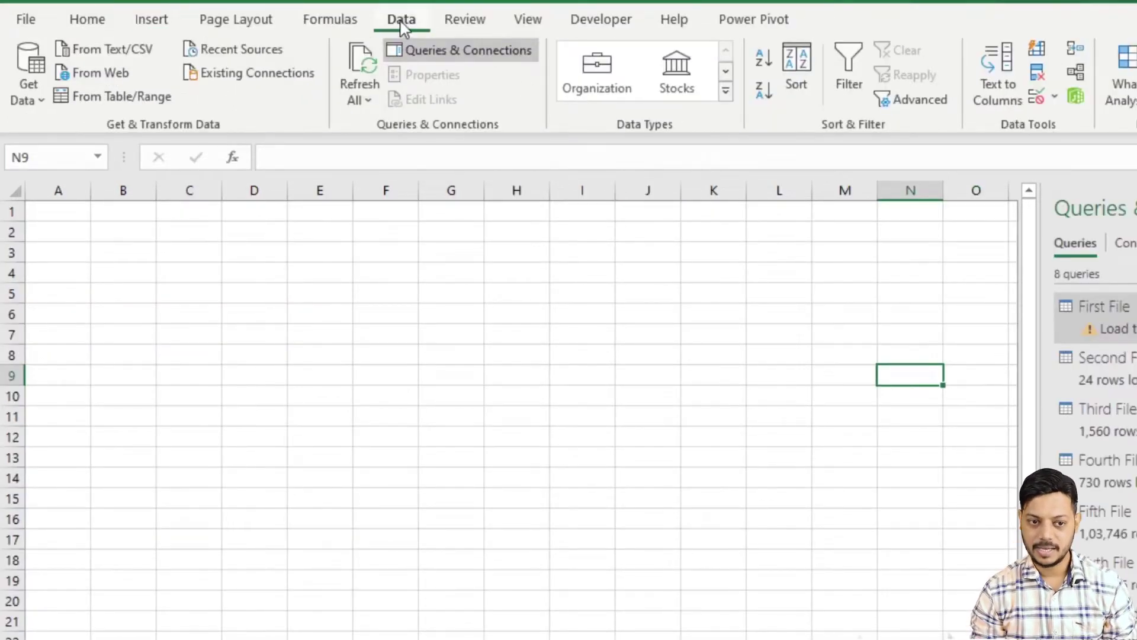
click(763, 27)
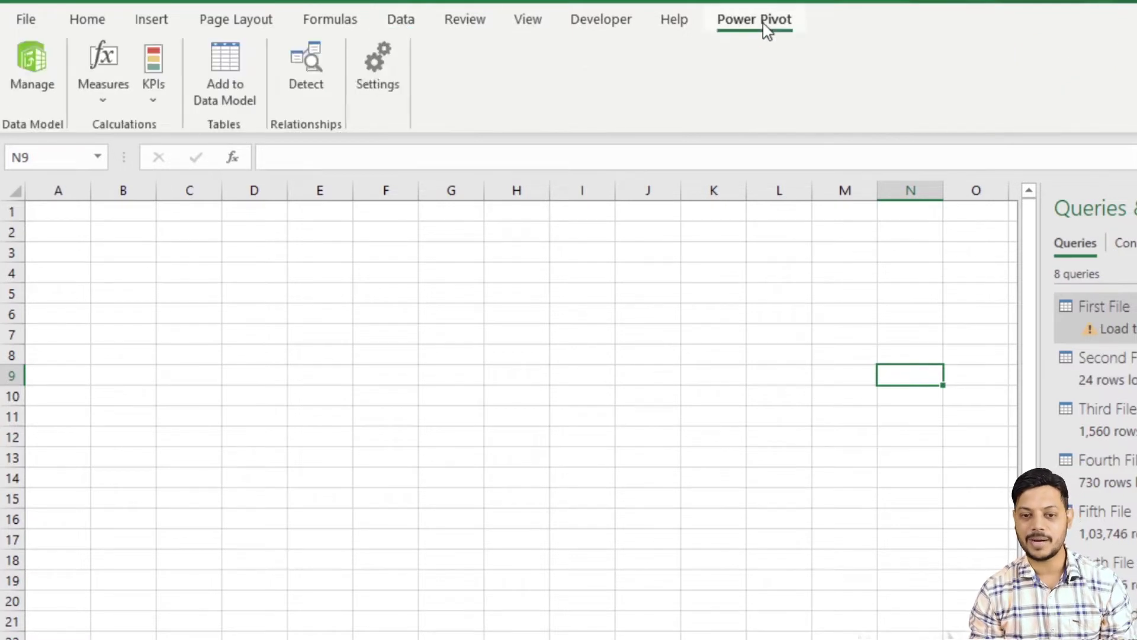
click(29, 78)
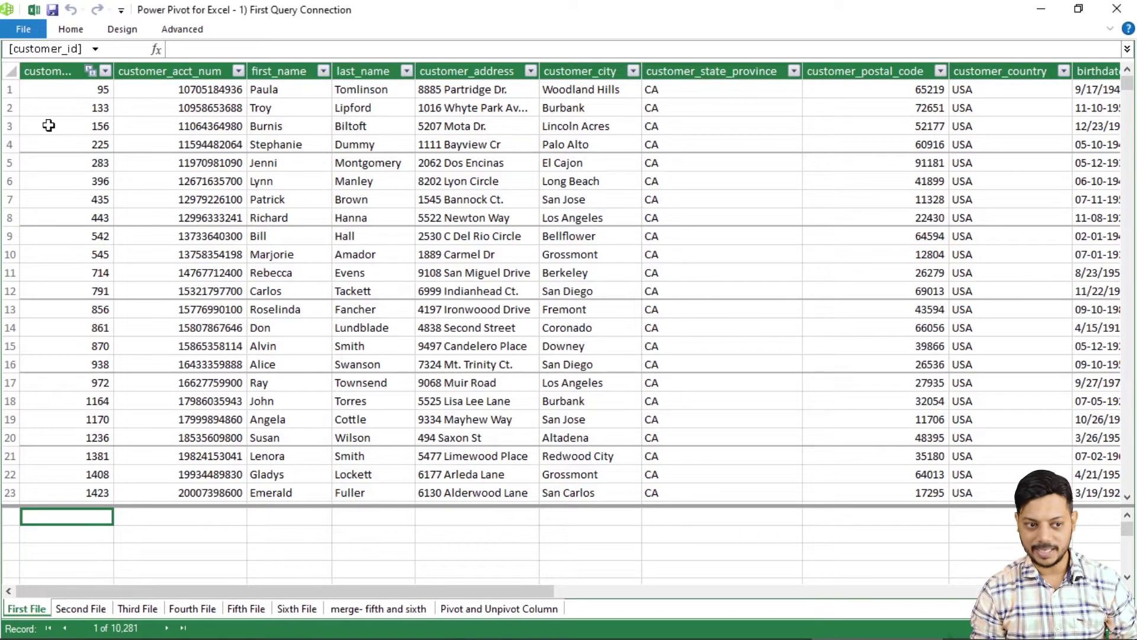
From Power Pivot's Home PivotTable dropdown, choose plain PivotTable to bring up Create PivotTable
click(75, 37)
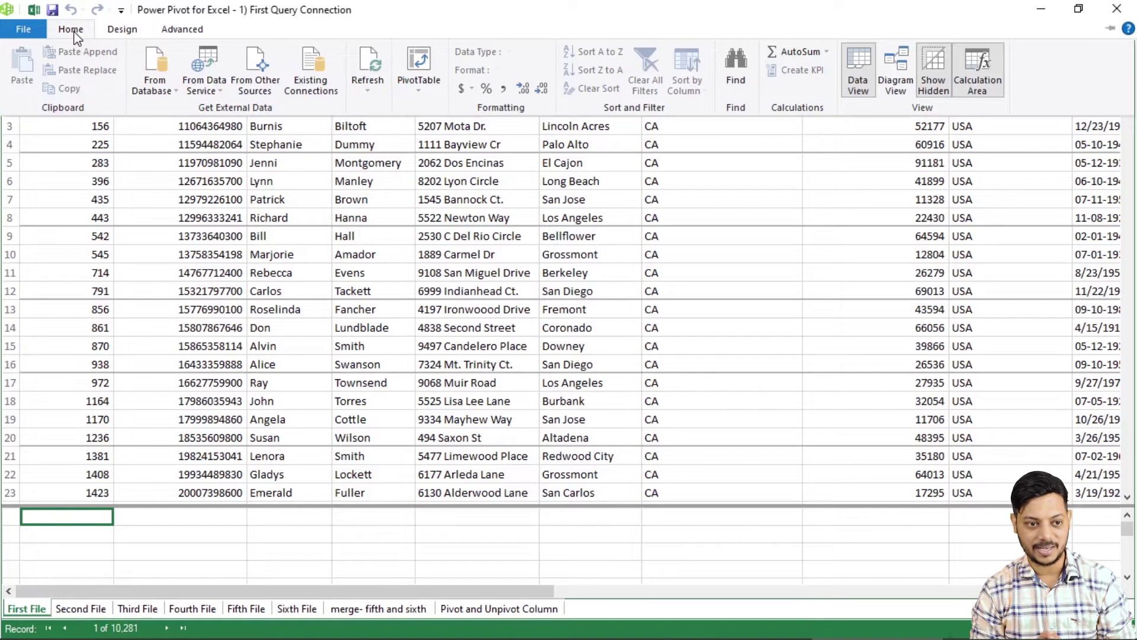
click(75, 36)
click(76, 36)
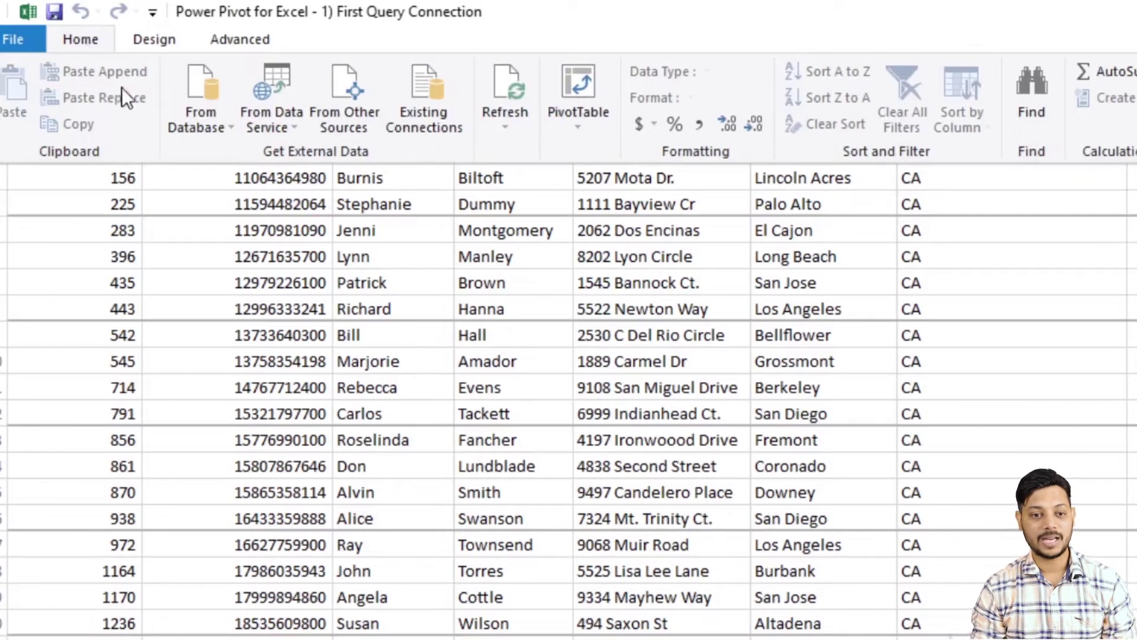
click(578, 128)
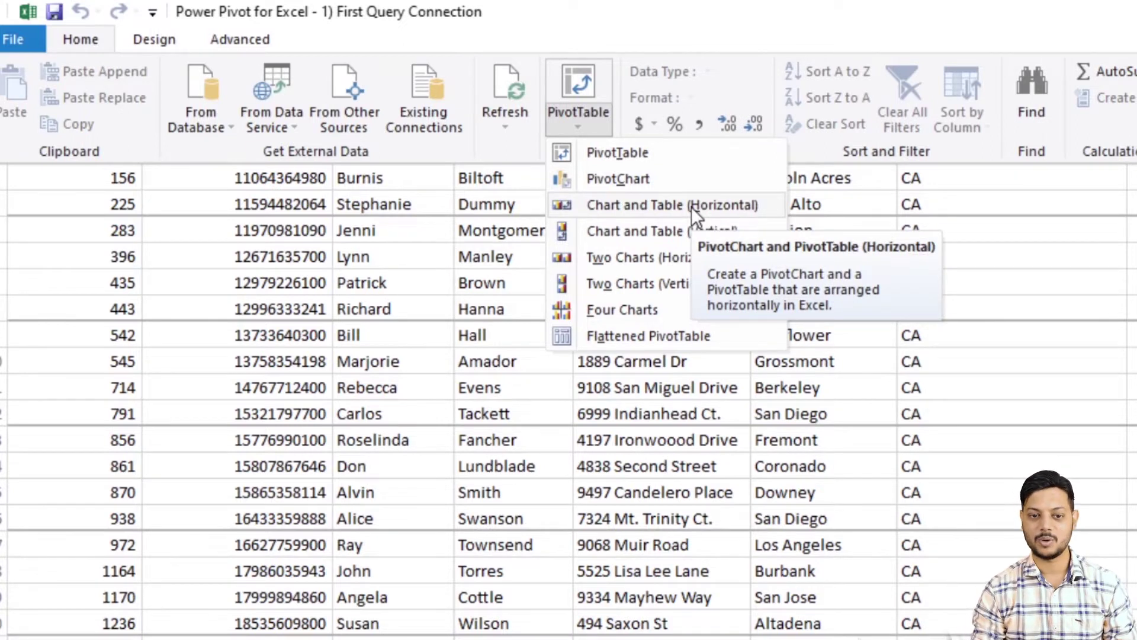
click(580, 122)
click(581, 122)
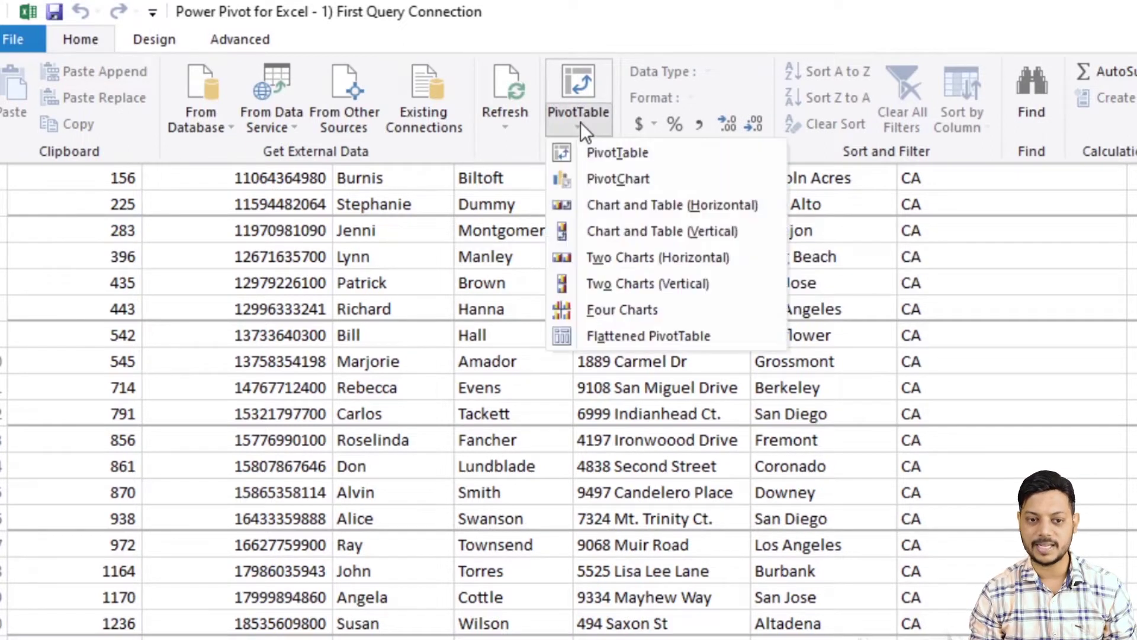
click(650, 155)
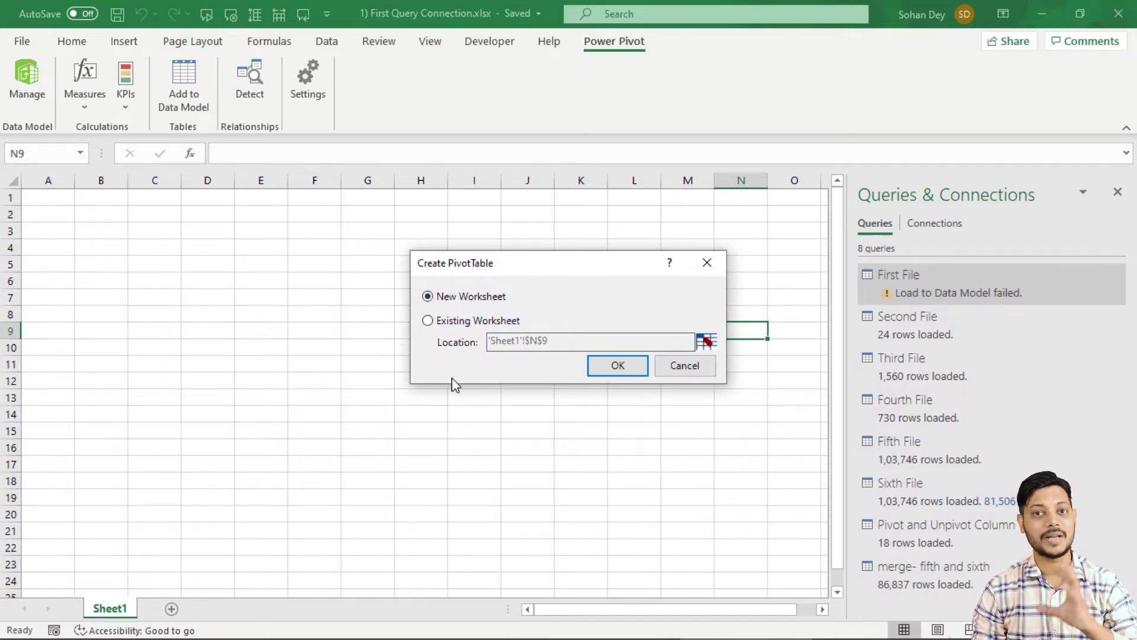
Place PivotTable1 on the existing worksheet at Sheet1!$B$2, replacing the old N9 location
click(430, 320)
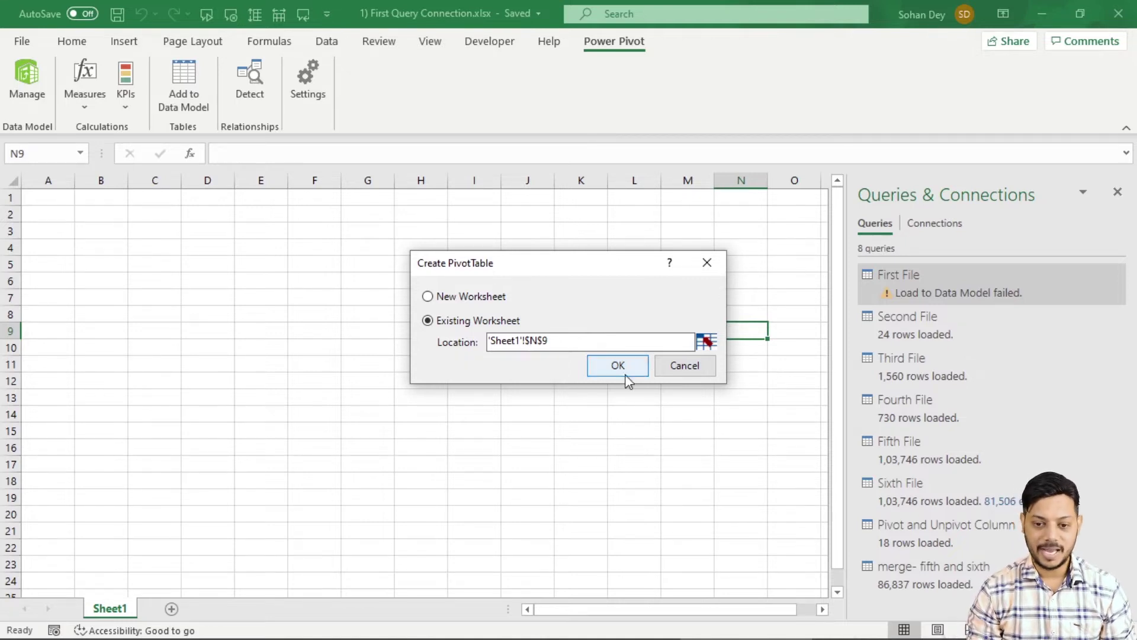
drag(601, 271, 488, 291)
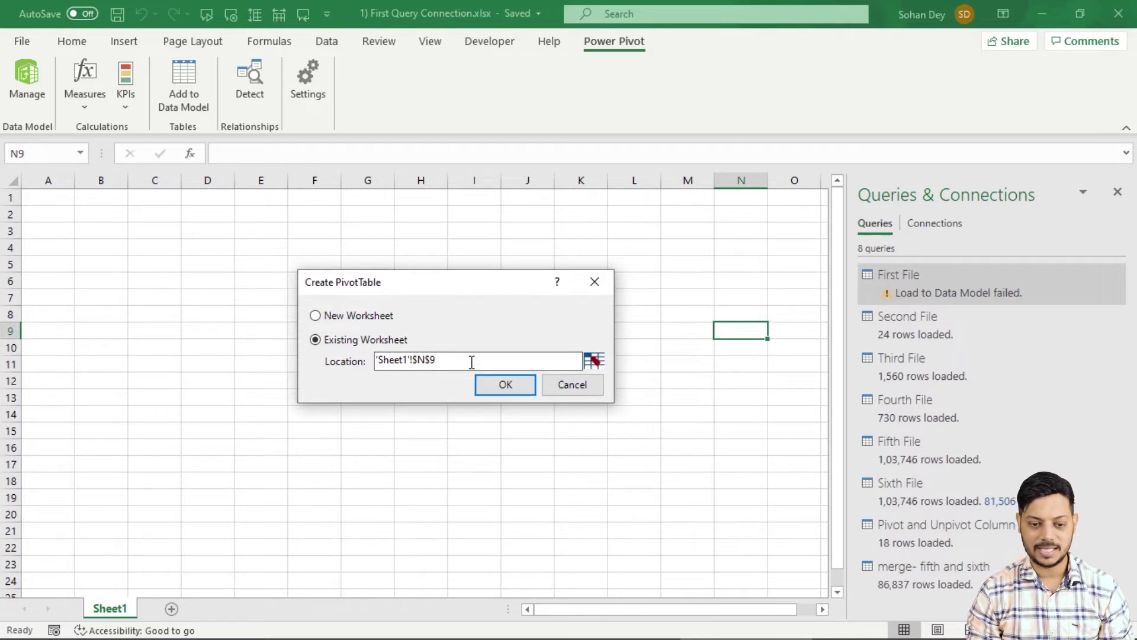
drag(472, 362, 366, 362)
key(BackSpace)
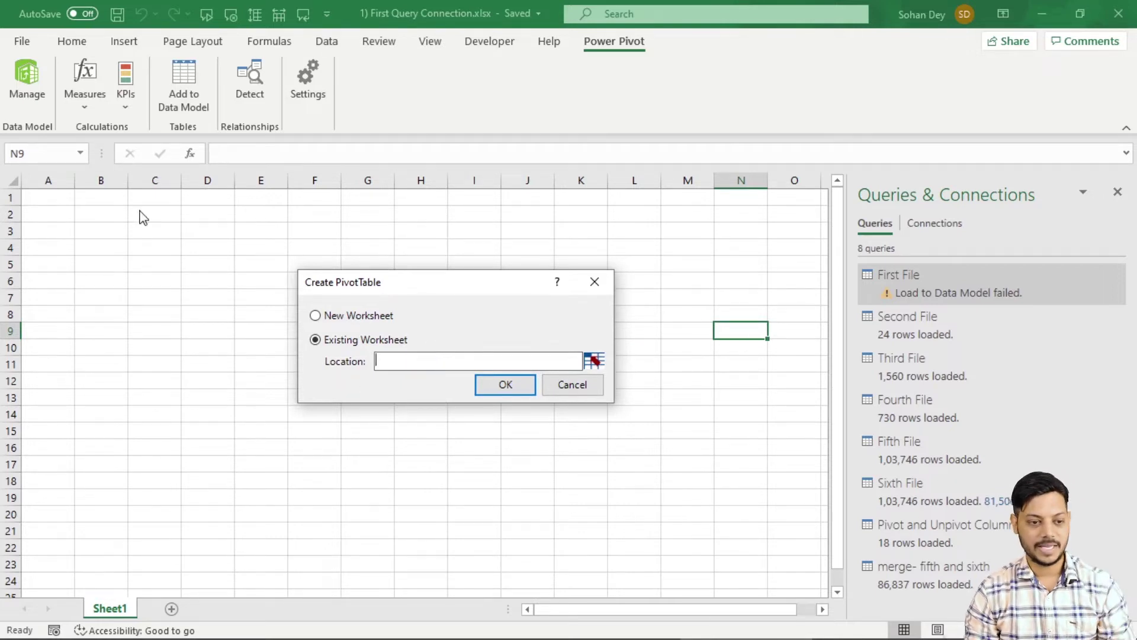
click(594, 361)
click(95, 215)
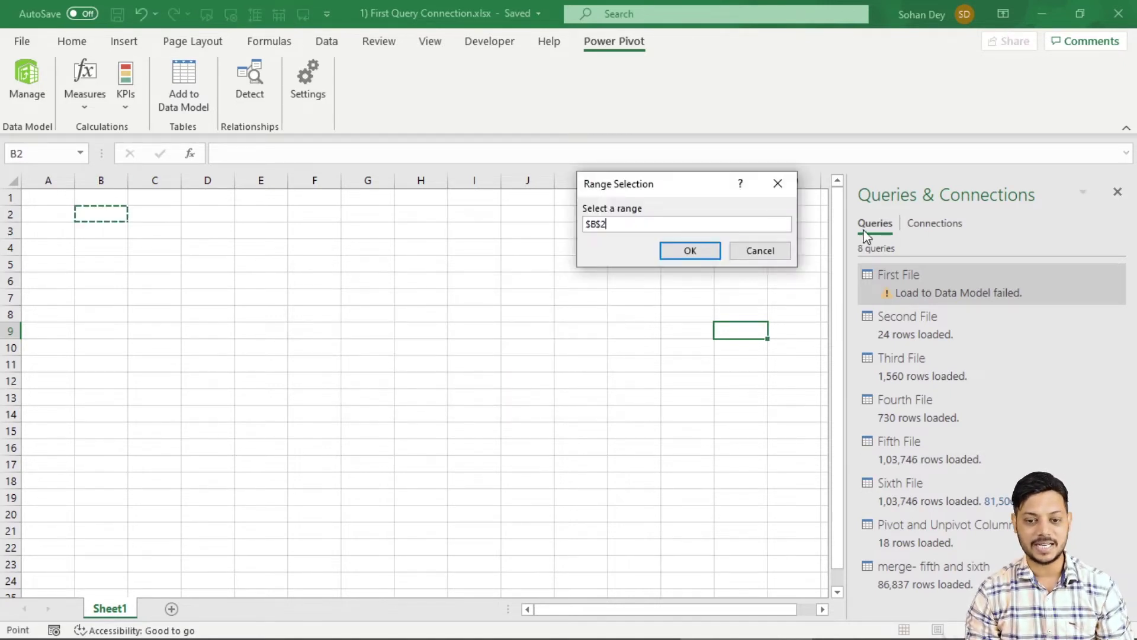
click(704, 252)
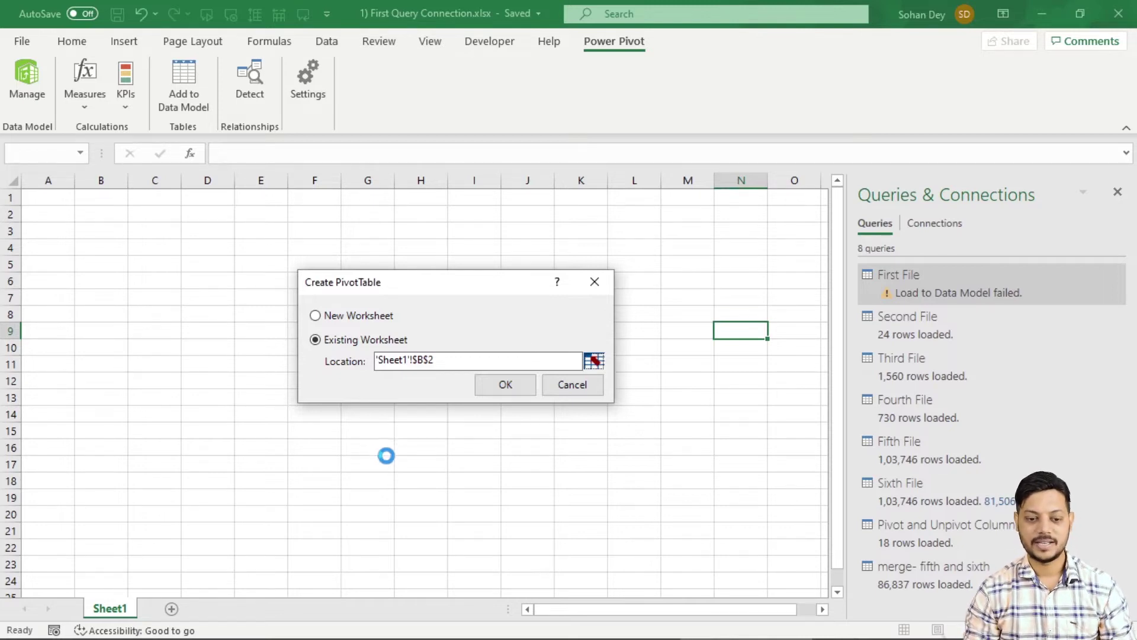
click(513, 385)
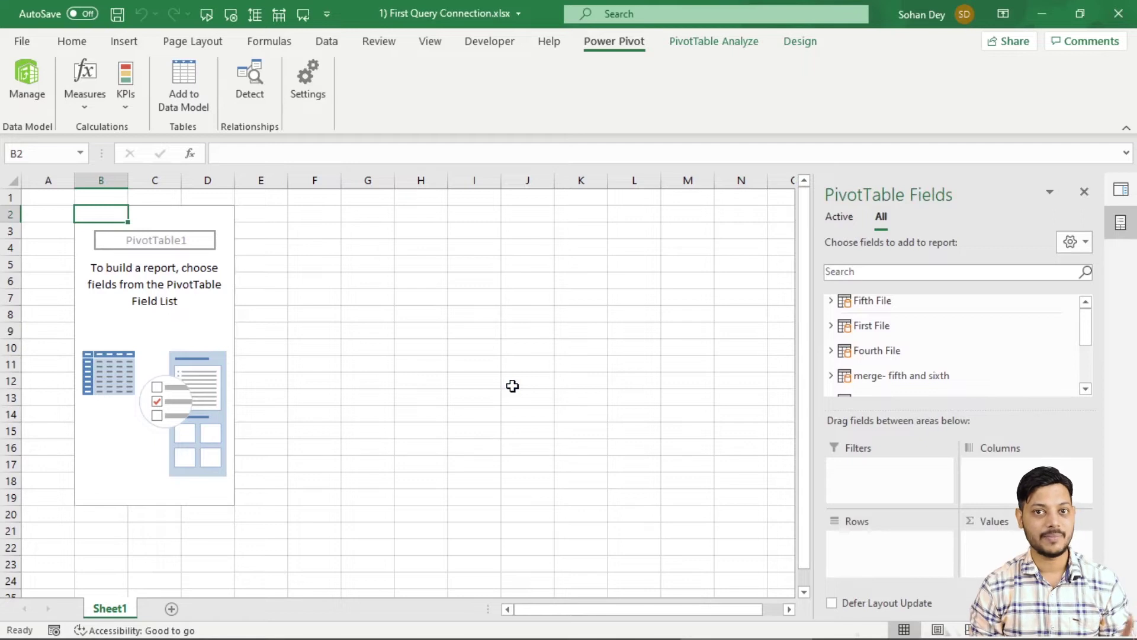
scroll(1007, 353, down, 3)
scroll(1014, 345, down, 1)
scroll(1014, 347, up, 1)
scroll(1014, 348, up, 3)
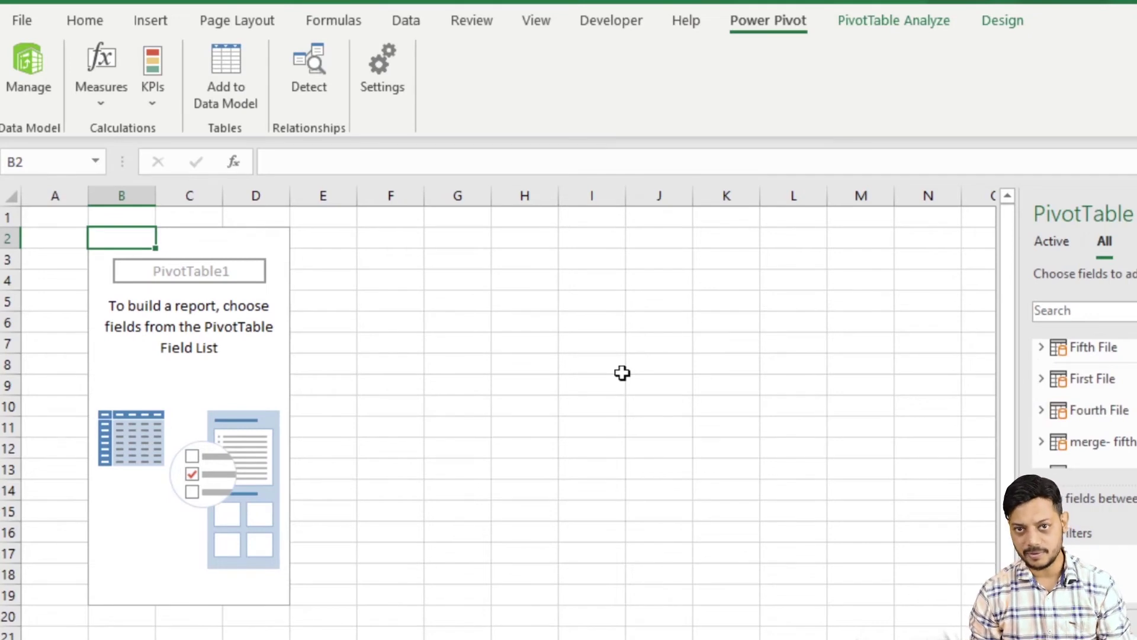
With cell H2 selected, start a new PivotTable from the workbook's Data Model
click(532, 256)
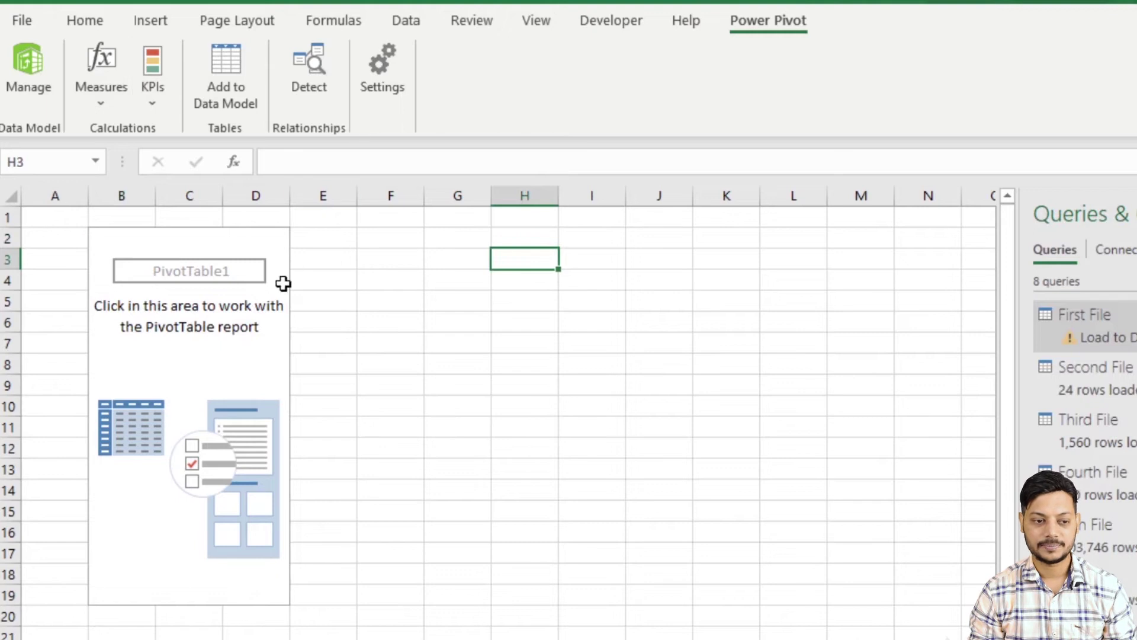
key(Up)
click(149, 21)
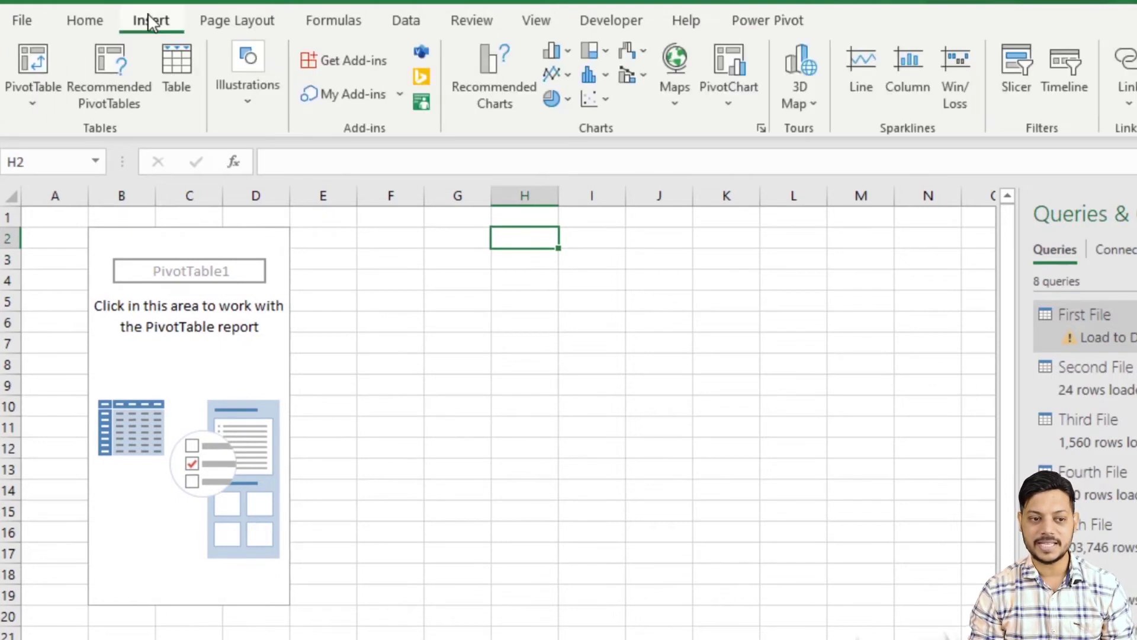
click(33, 110)
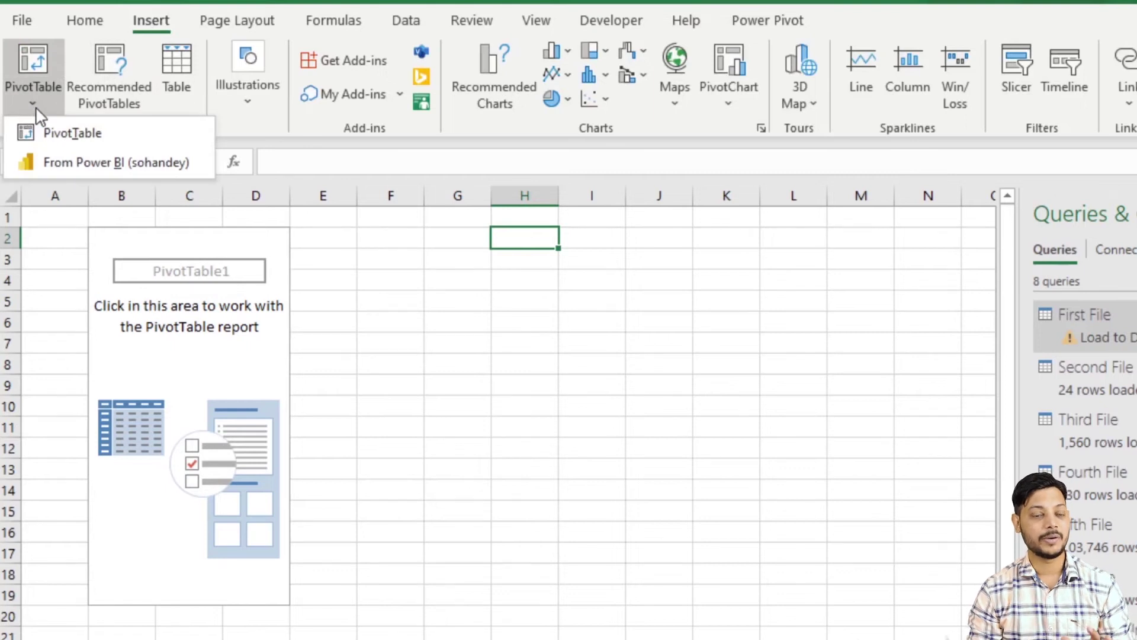
click(71, 139)
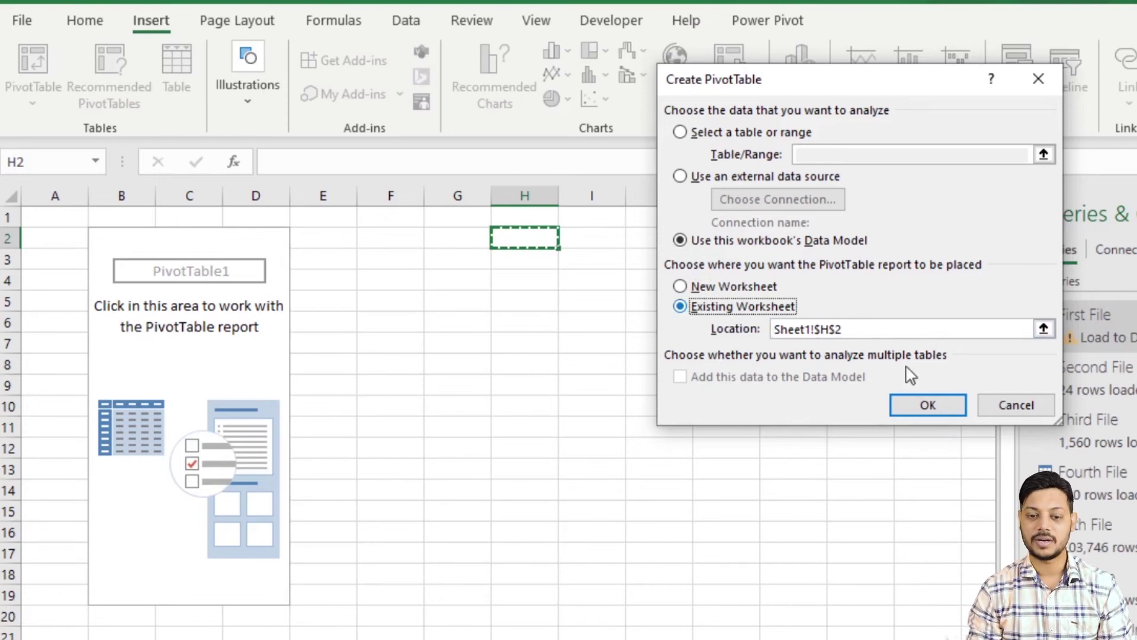
Set the PivotTable location to Sheet1!$H$2, clearing the duplicated location text
click(868, 333)
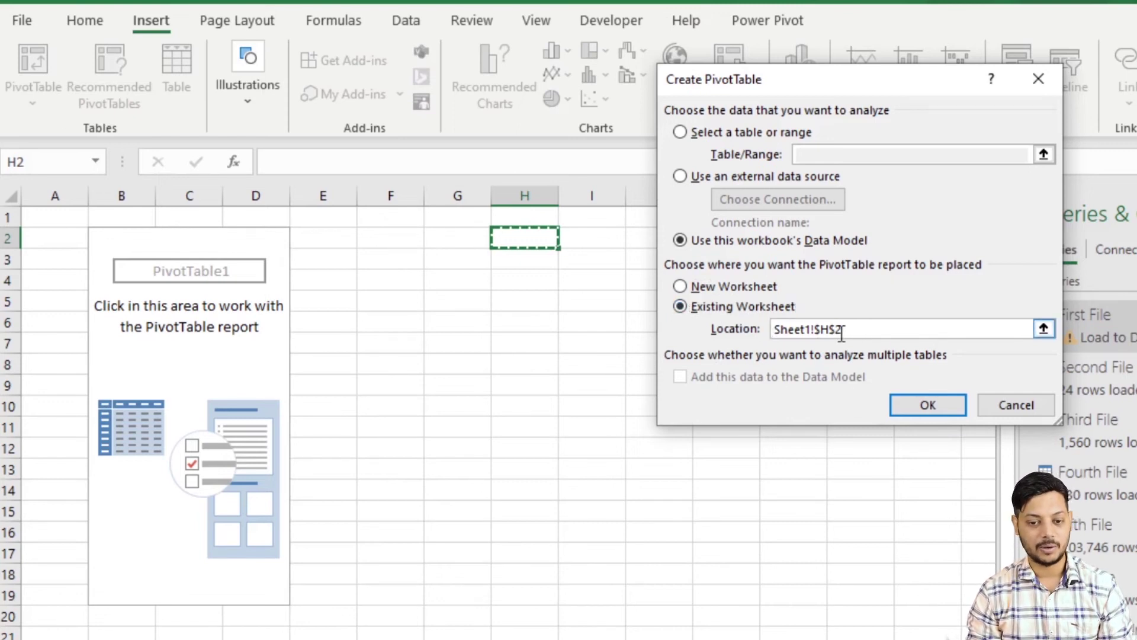
click(524, 237)
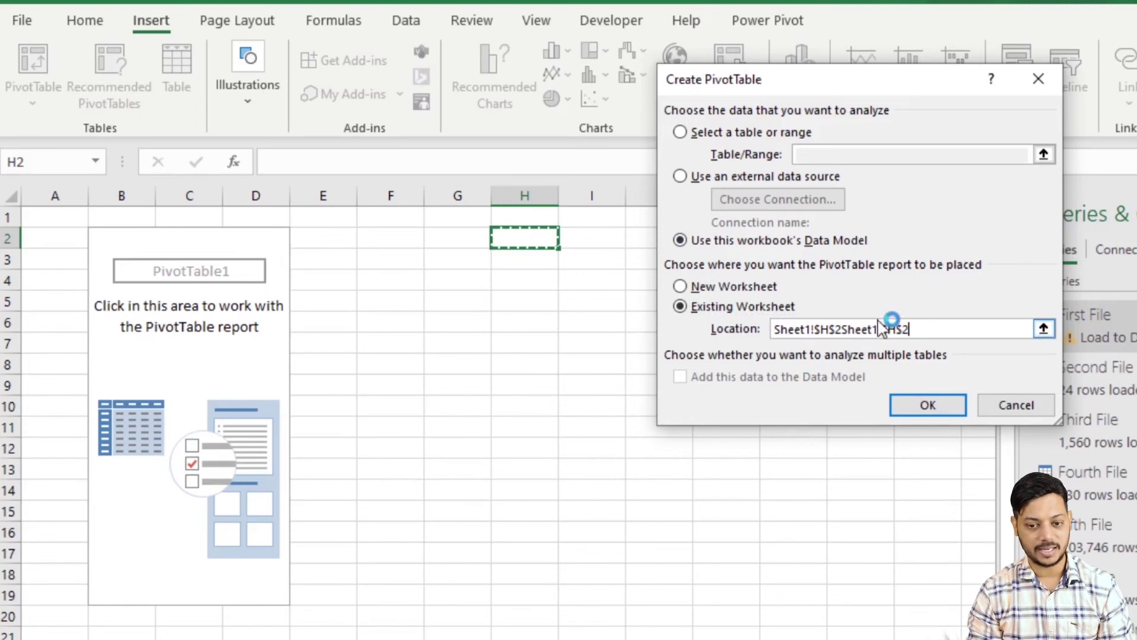
drag(938, 329, 582, 332)
key(BackSpace)
click(539, 241)
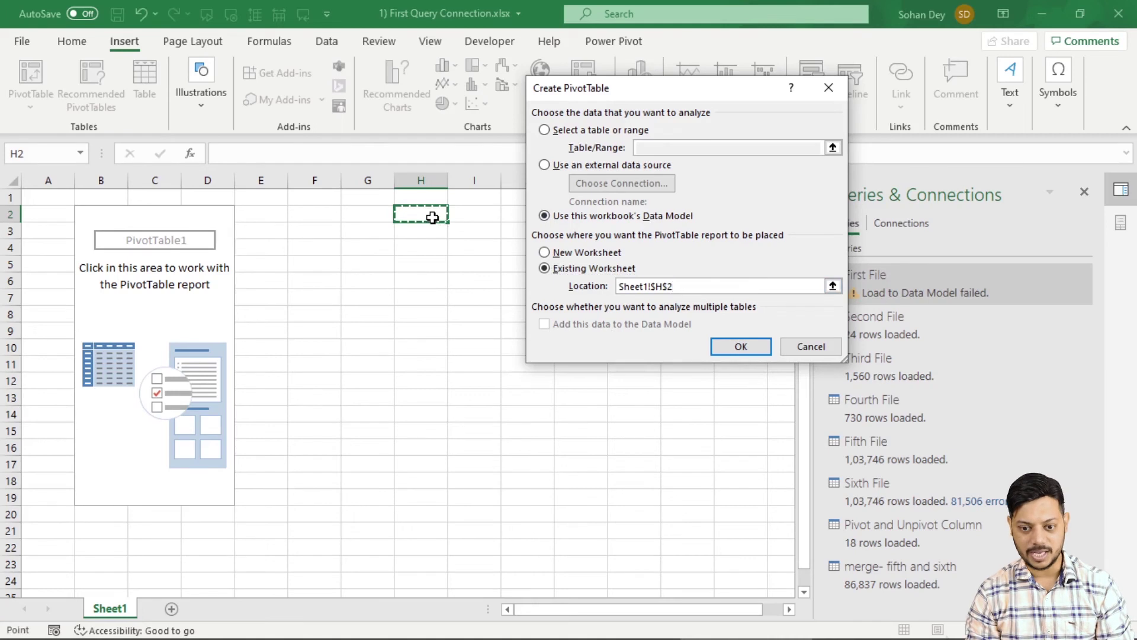
Confirm PivotTable2 at H2 and scroll the PivotTable Fields list of query tables
click(741, 349)
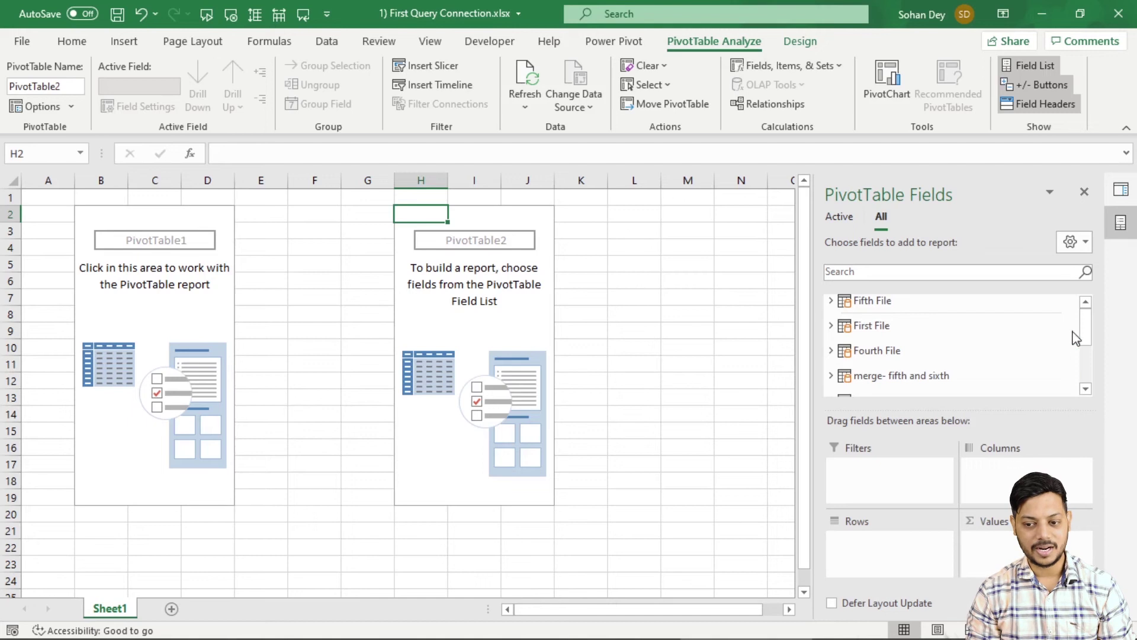
drag(1086, 329, 1093, 386)
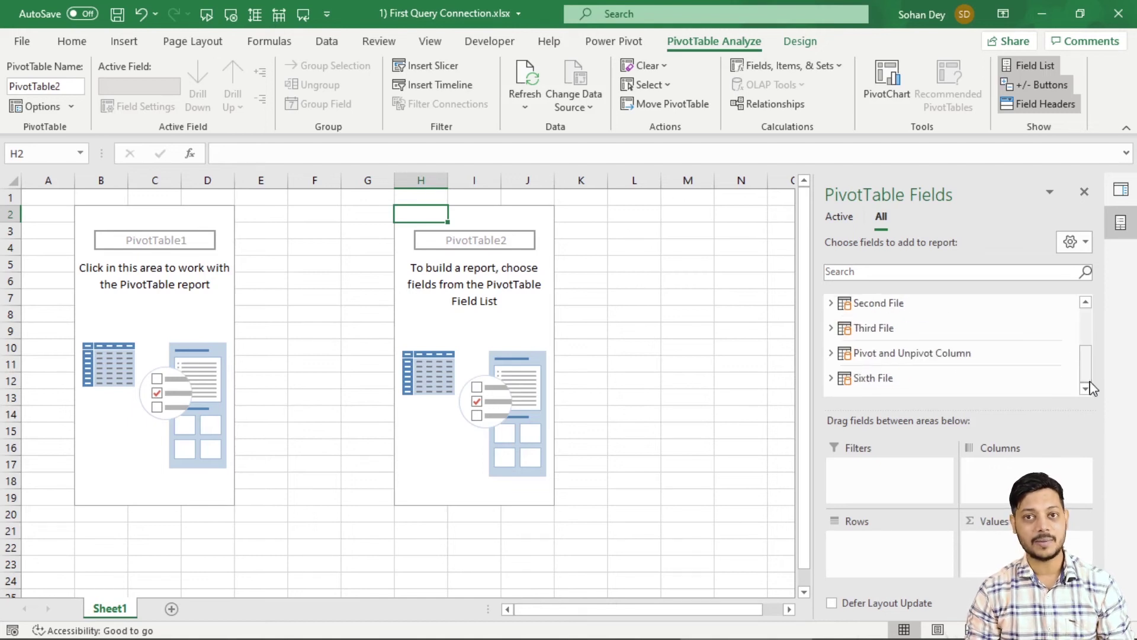